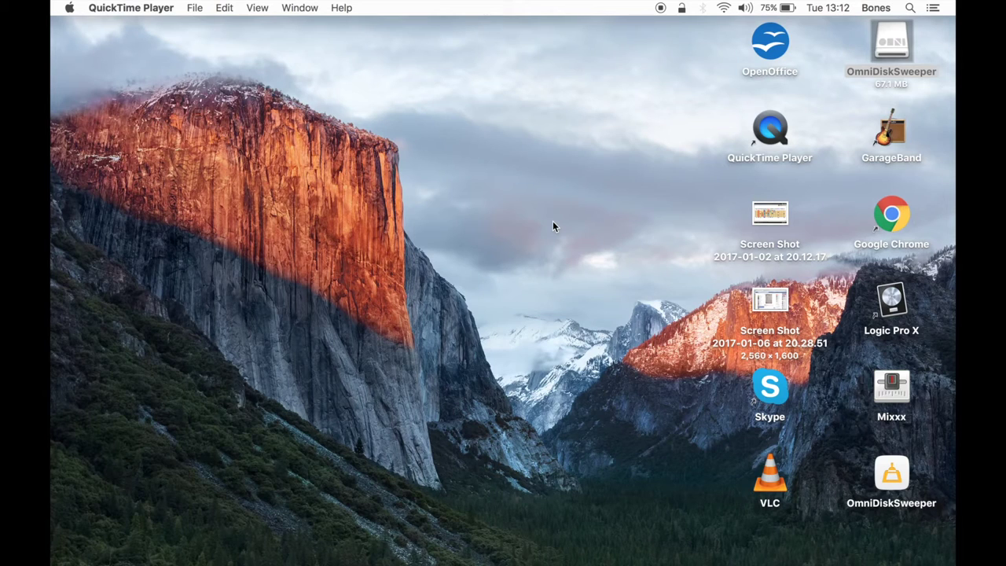
Open the Apple menu from the Finder menu bar.
click(52, 5)
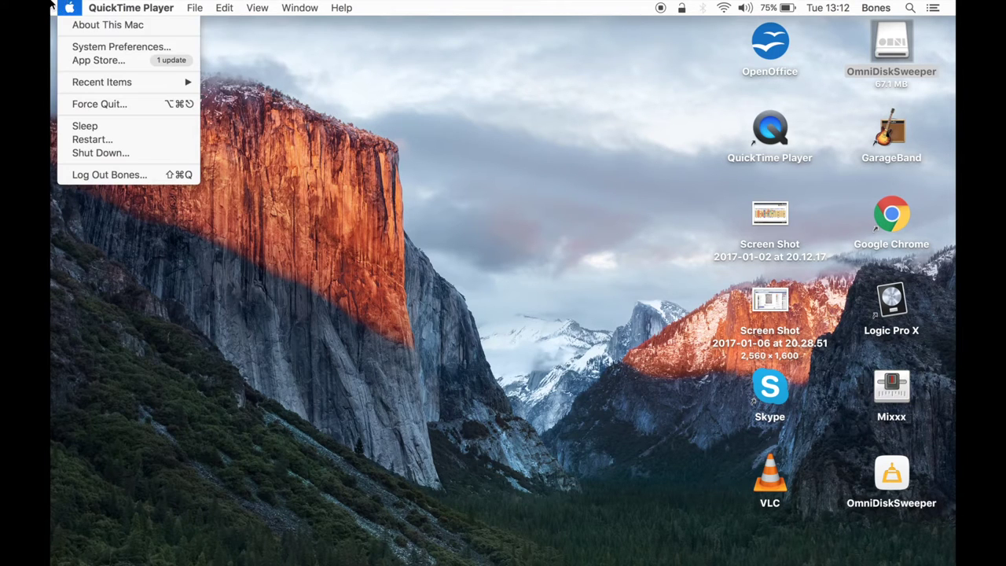
Open About This Mac and drag its window lower on the desktop.
click(85, 25)
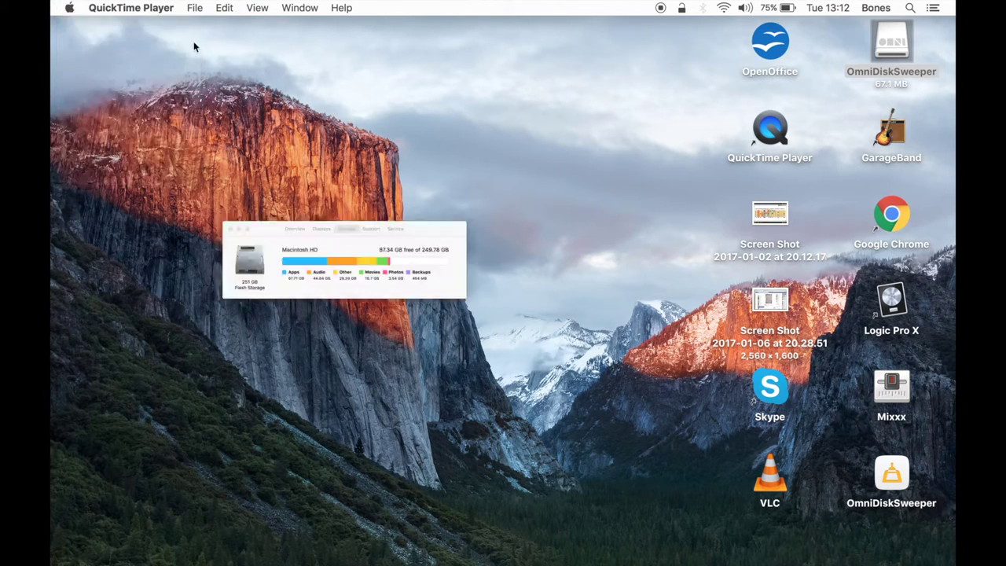
click(753, 35)
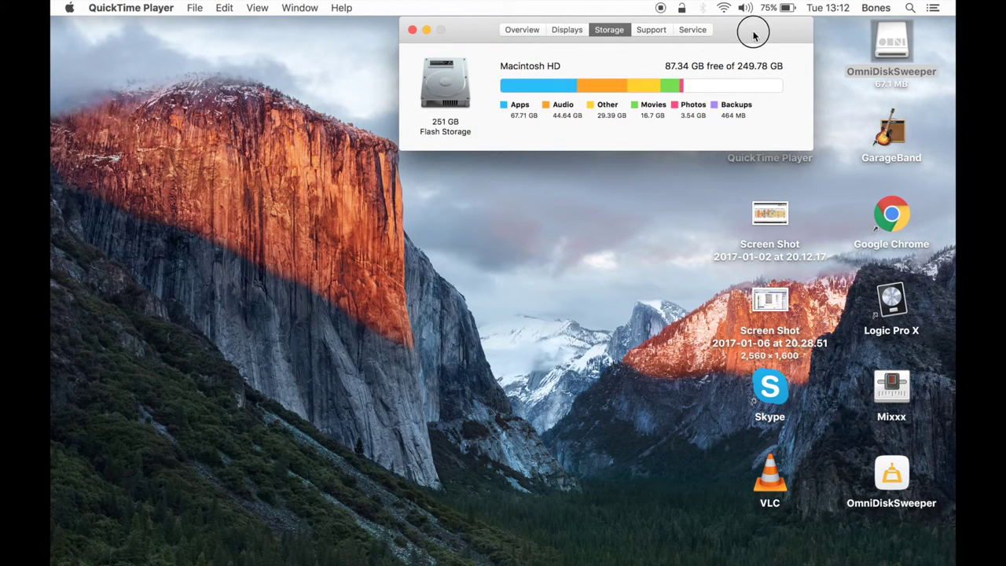
drag(755, 36, 626, 93)
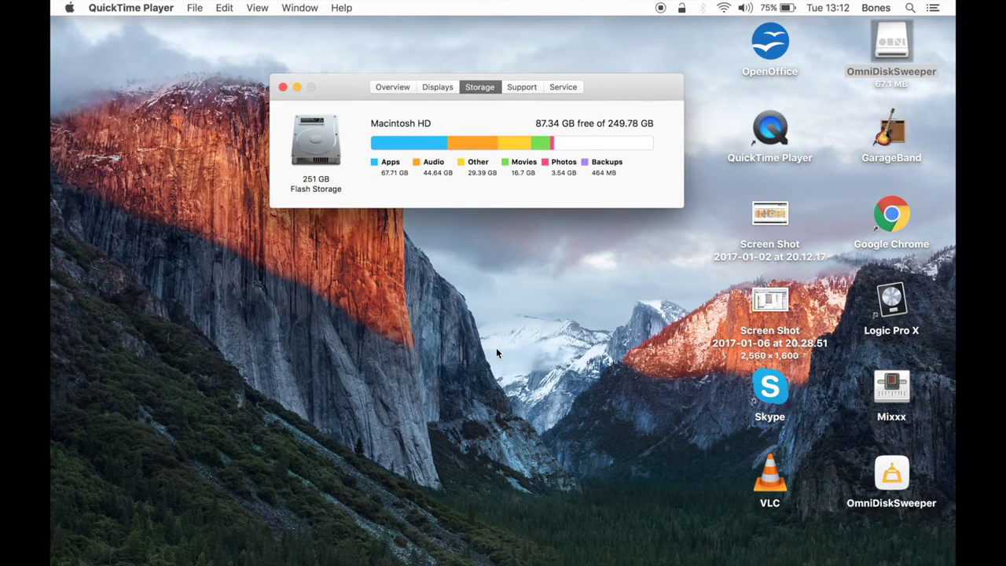
Check Overview and Displays, then Storage: 87.34 GB free of 249.78 GB, Apps 67.71 GB.
click(394, 87)
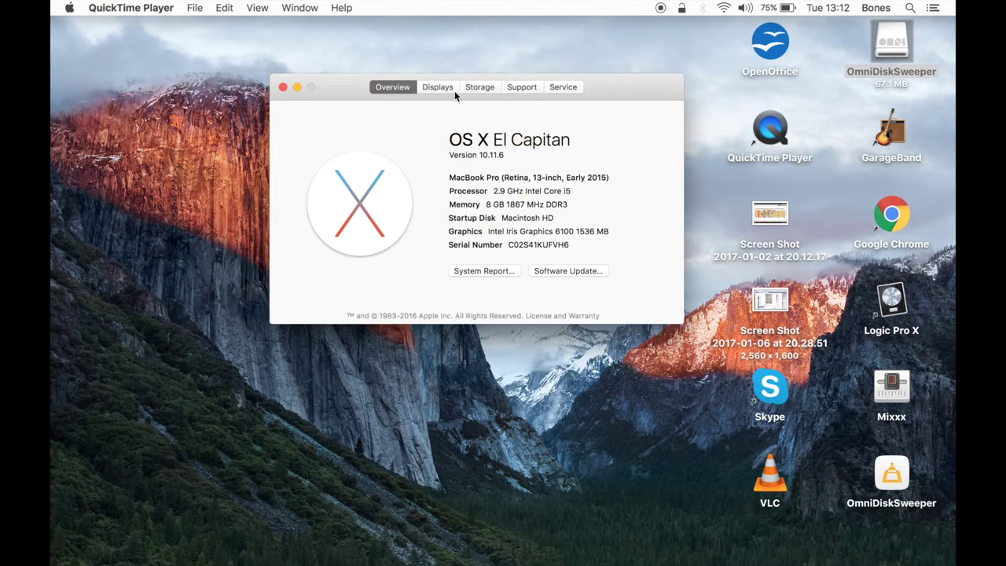
click(443, 88)
click(481, 88)
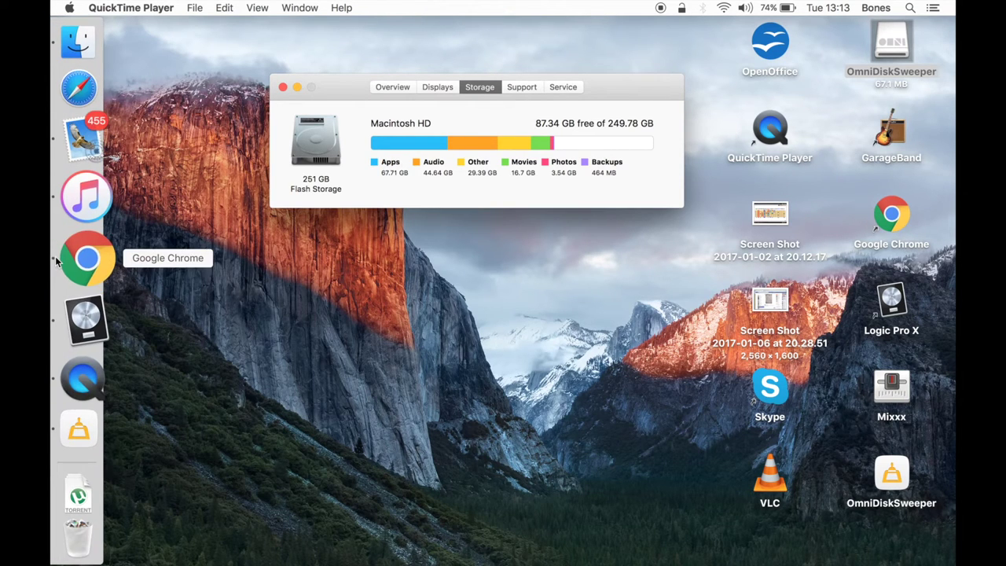
click(57, 257)
Switch Chrome from the Google results to the Omni Group's OmniDiskSweeper More Software page.
click(172, 74)
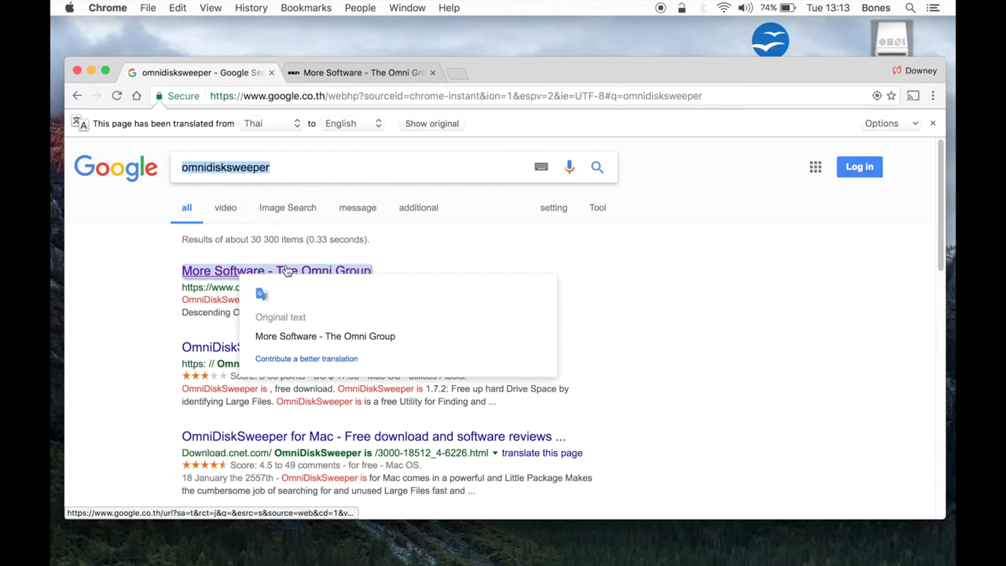
click(326, 70)
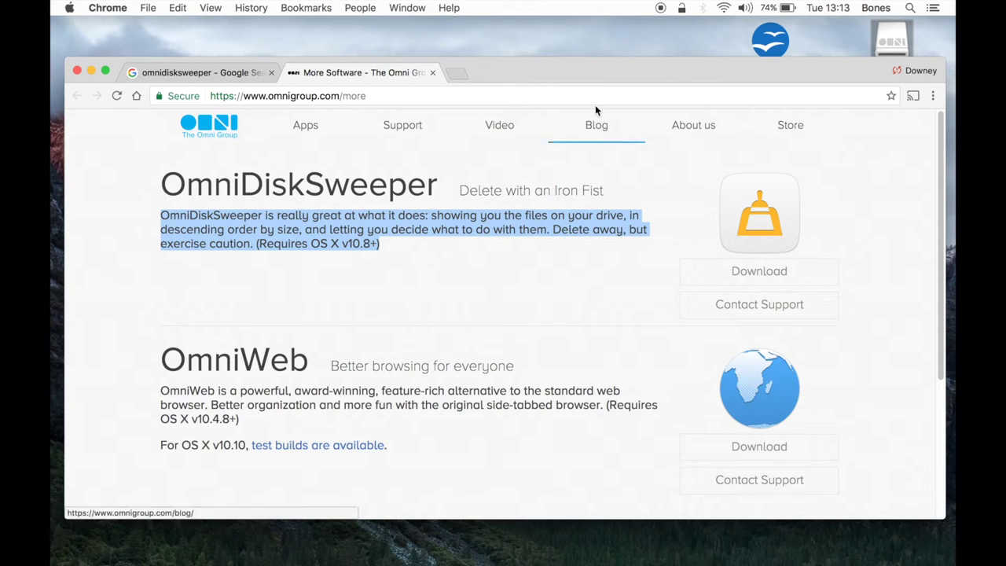
drag(591, 71, 598, 257)
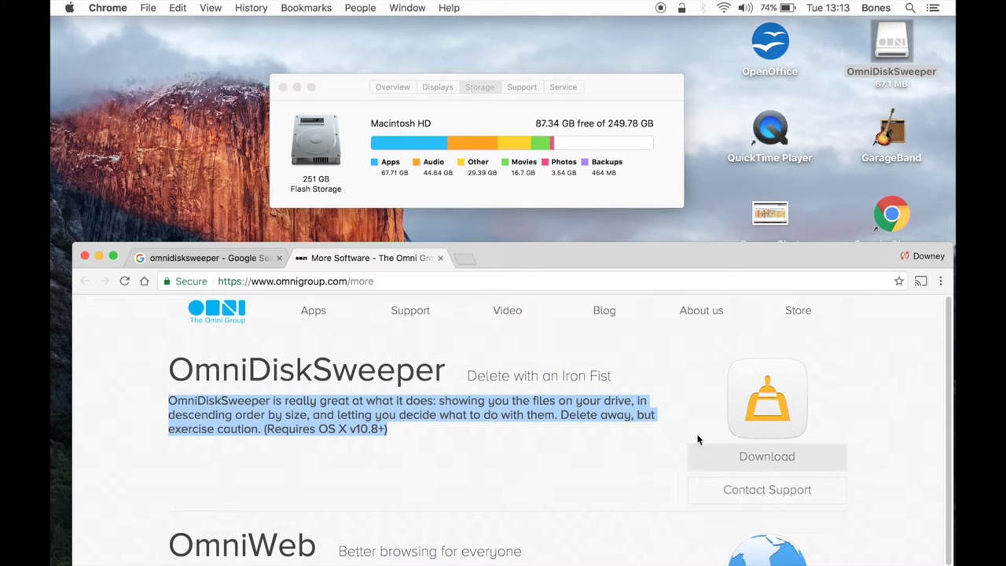
drag(570, 258, 570, 172)
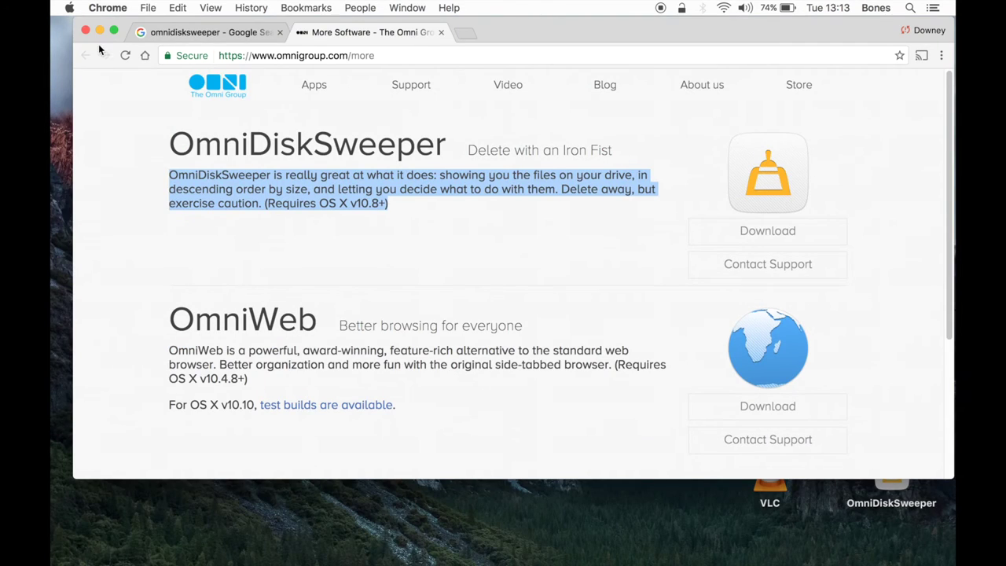
Hide Chrome, launch the downloaded OmniDiskSweeper, and select Macintosh HD in the Drive List.
click(97, 27)
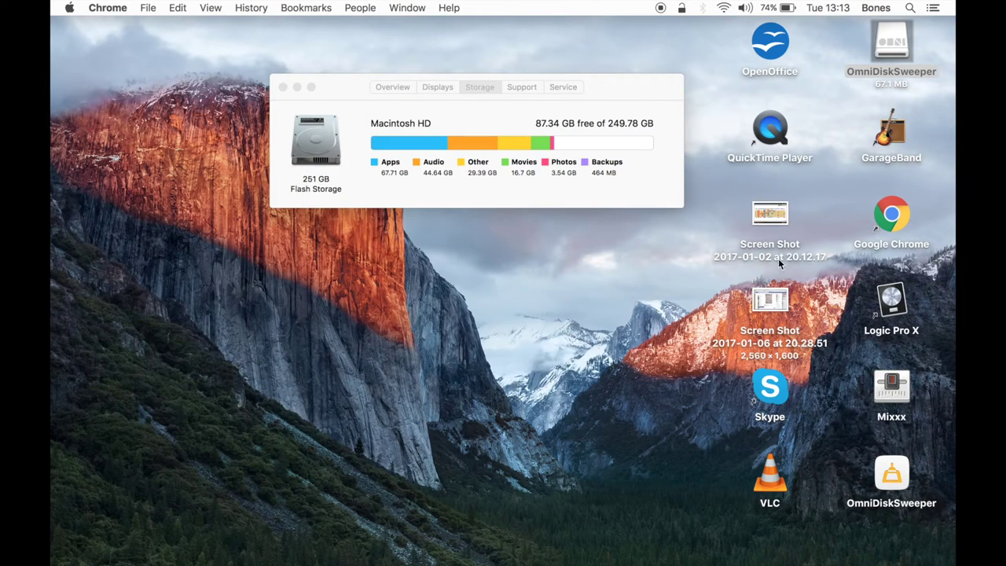
click(906, 470)
double_click(906, 472)
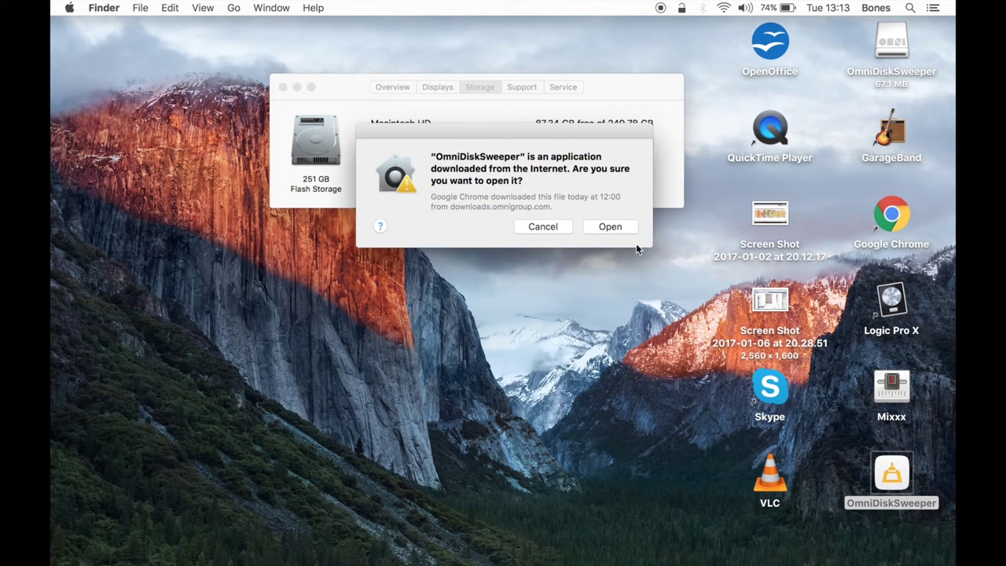
click(620, 226)
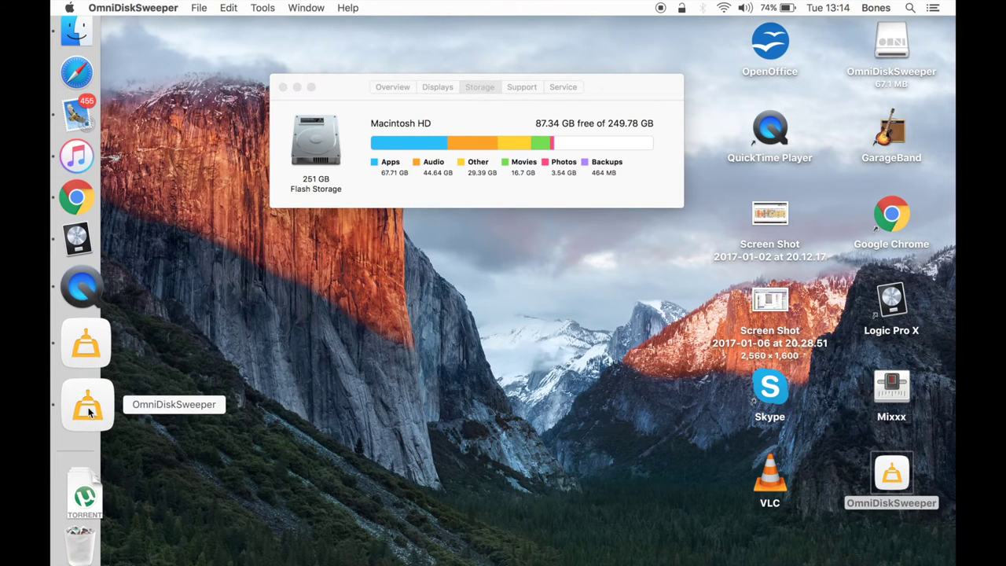
drag(495, 203, 259, 241)
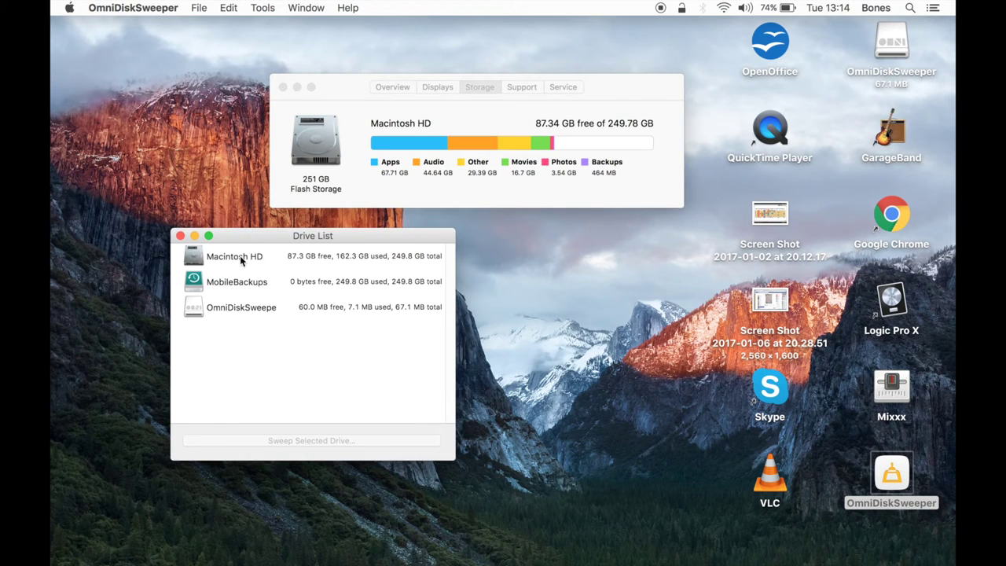
click(240, 258)
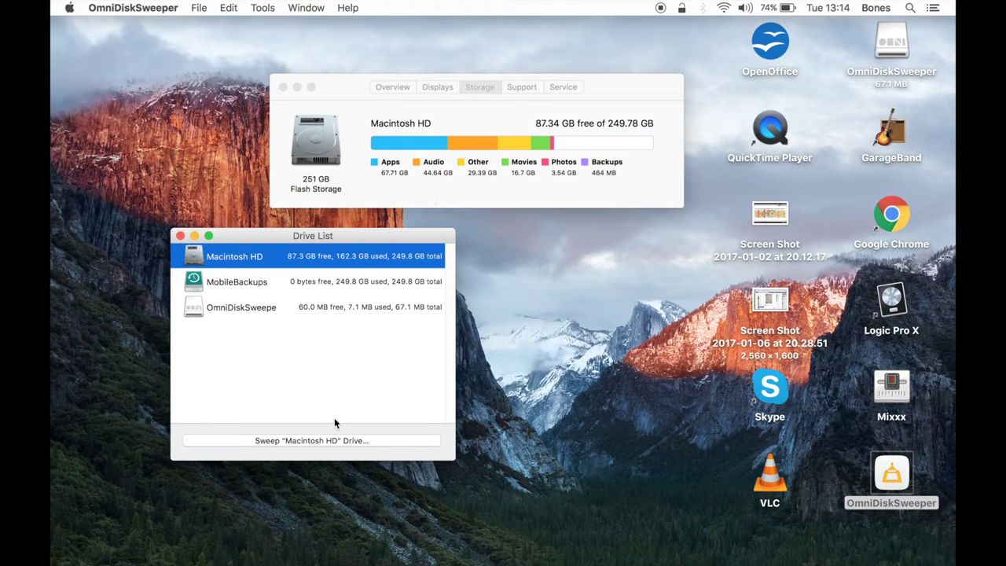
Start sweeping Macintosh HD and move the drive list and About This Mac windows aside.
click(336, 441)
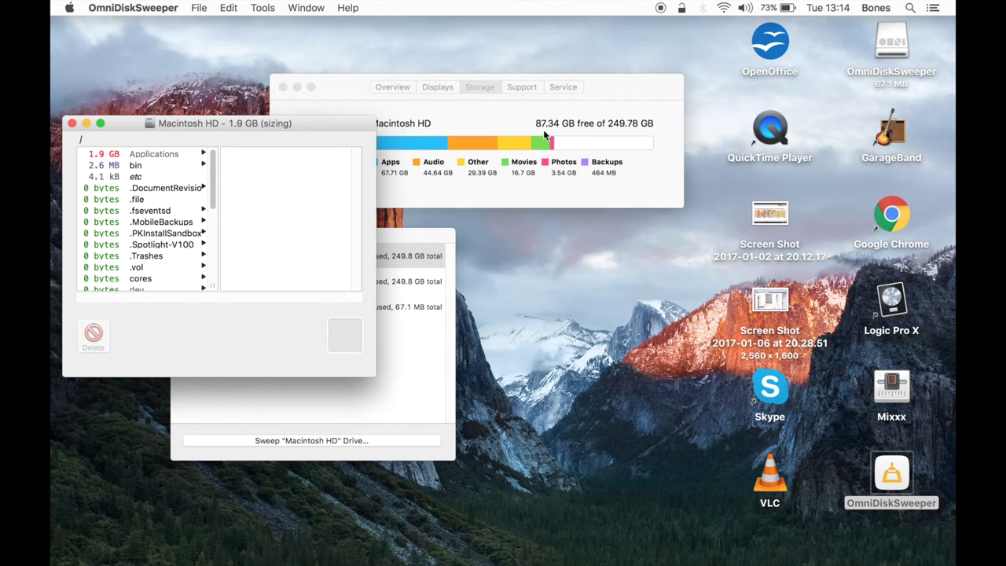
drag(422, 232, 498, 232)
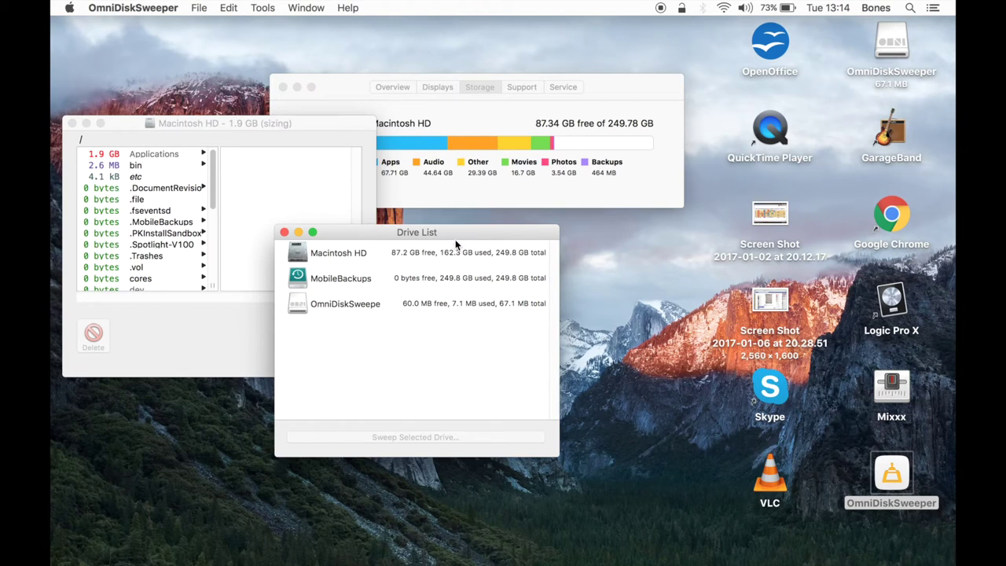
drag(457, 232, 586, 236)
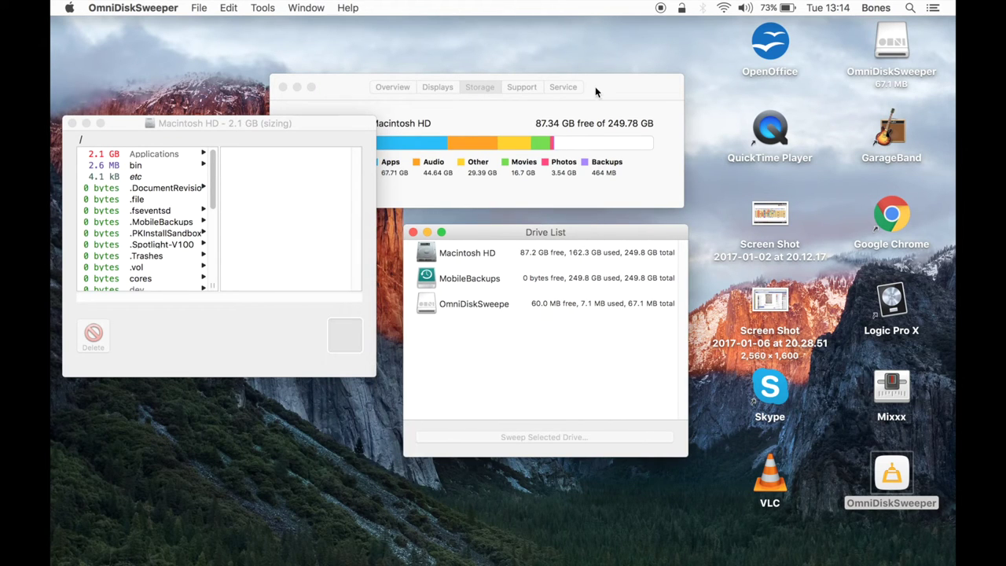
drag(600, 85, 743, 28)
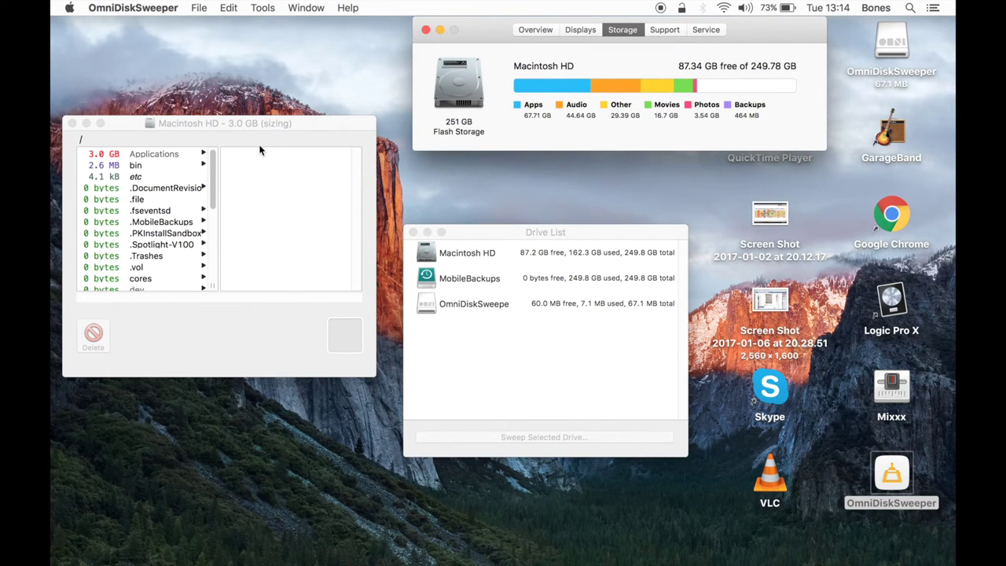
scroll(138, 185, down, 1)
scroll(138, 186, down, 3)
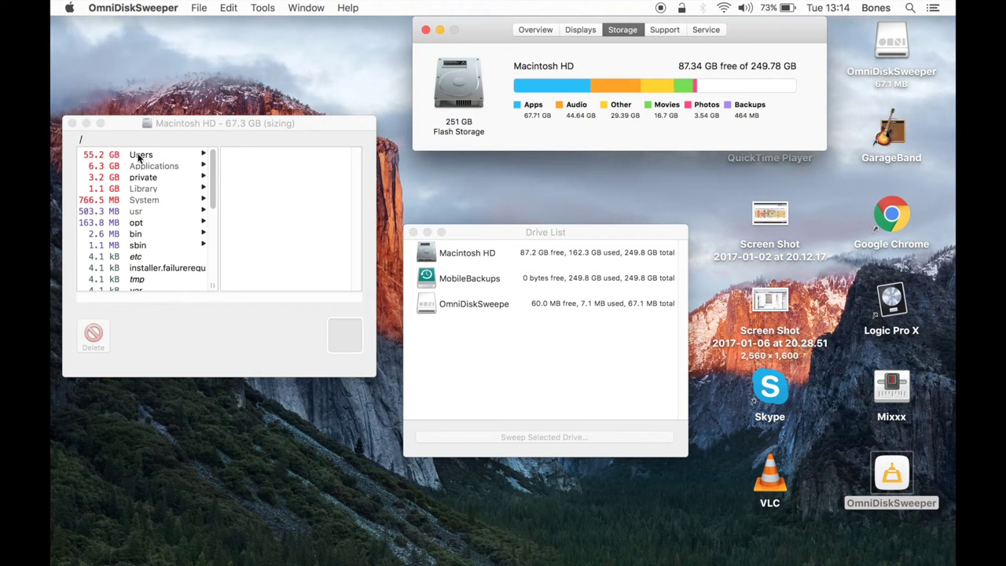
Drill into Applications, Microsoft Word.app (1.9 GB) and its Contents, then list Users.
click(151, 170)
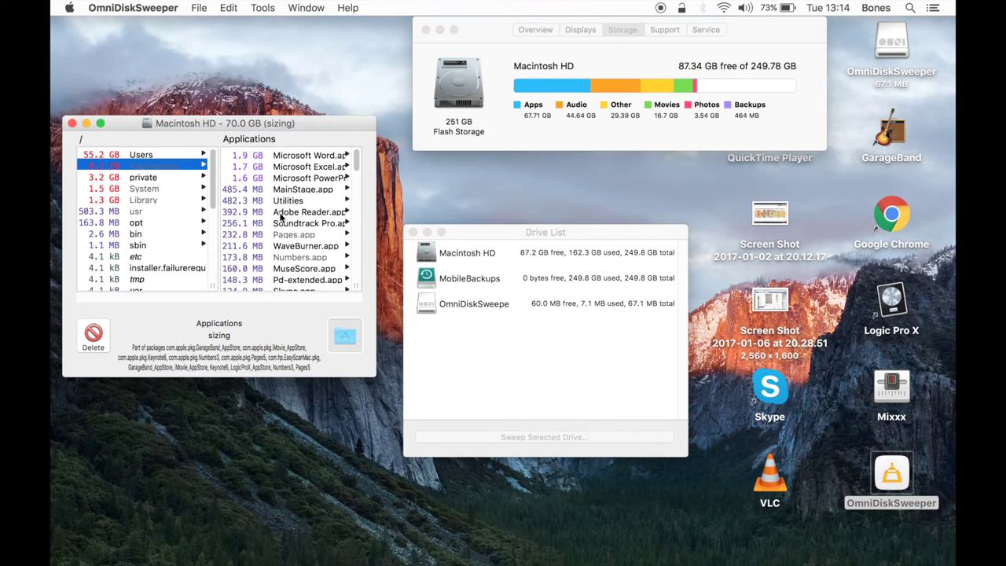
click(308, 157)
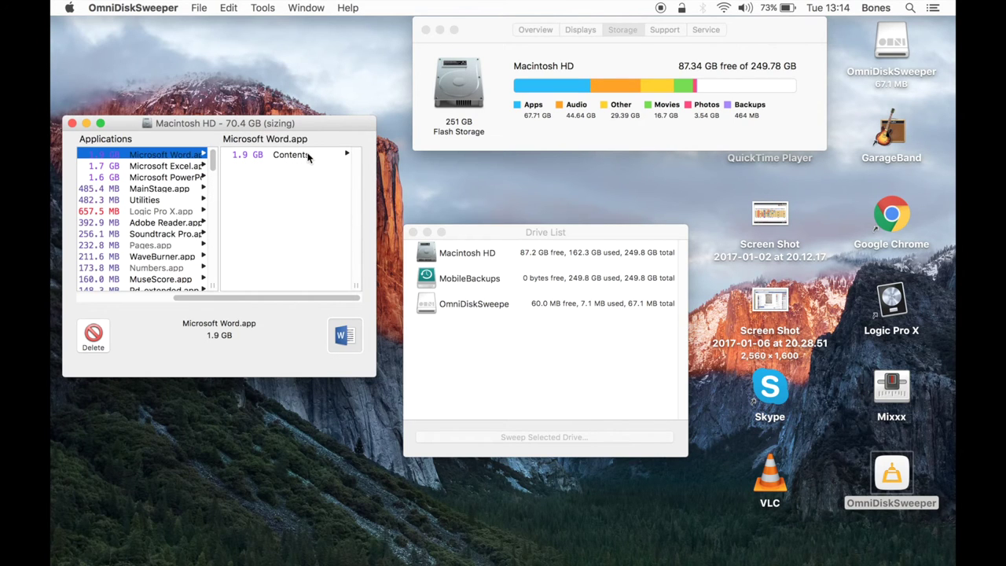
click(260, 158)
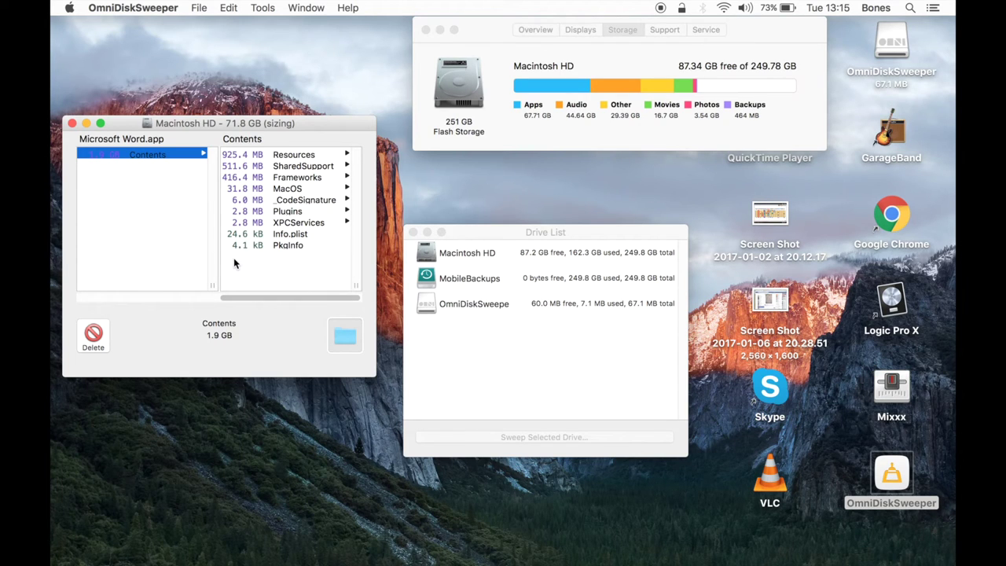
scroll(234, 263, left, 5)
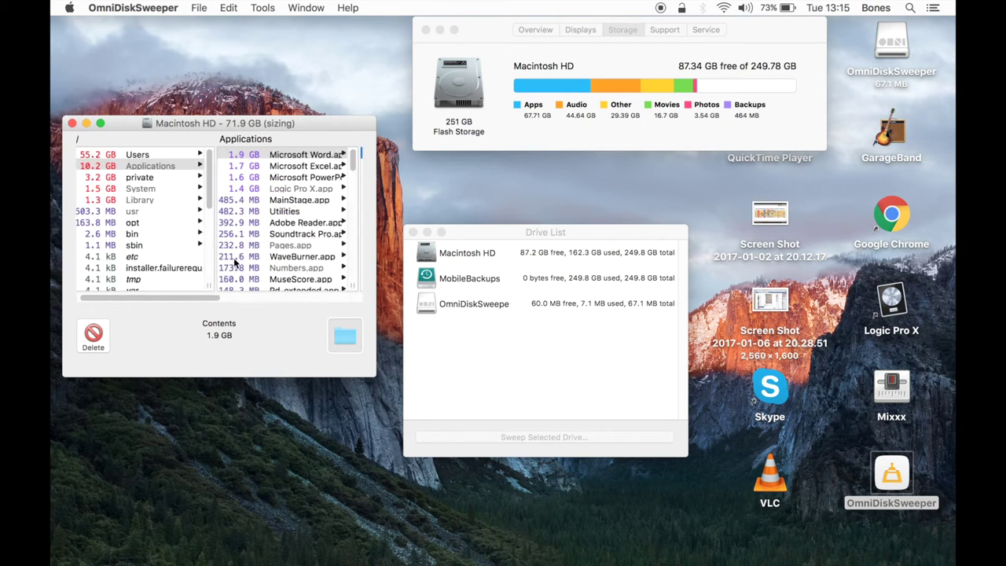
click(140, 155)
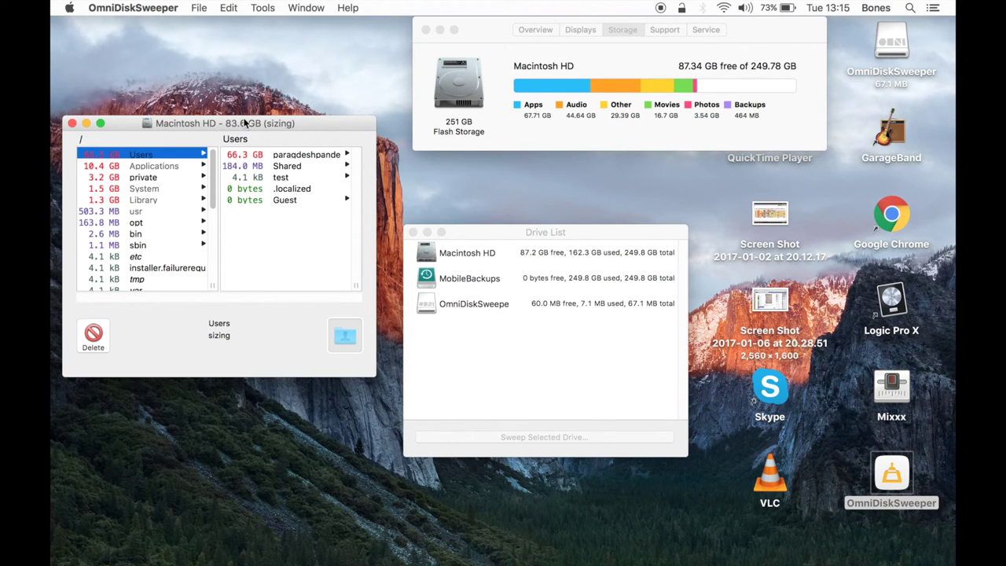
Drill from the home folder into the 20.2 GB Downloads folder to the 6.8 GB R2014b_maci64.iso.
click(304, 155)
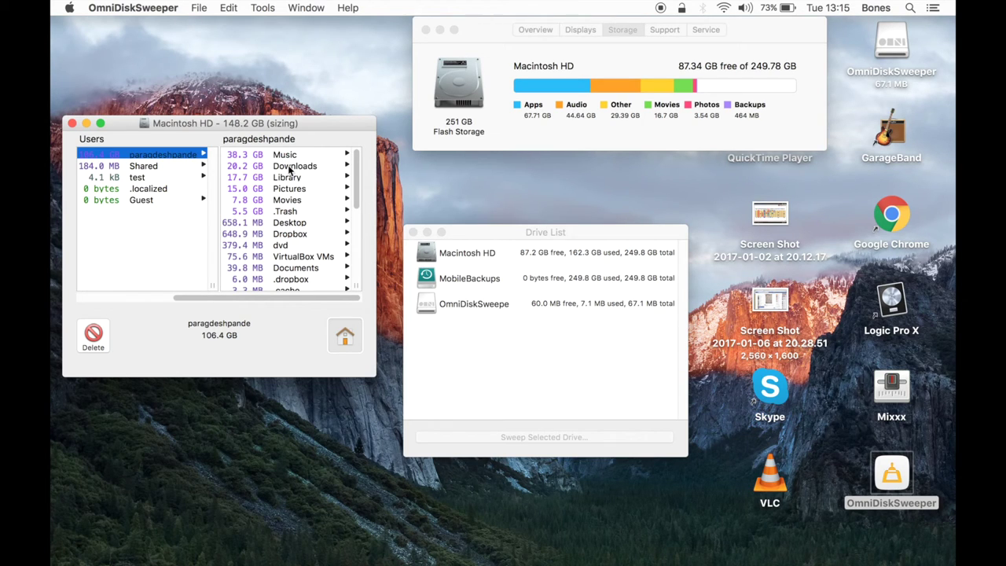
click(289, 167)
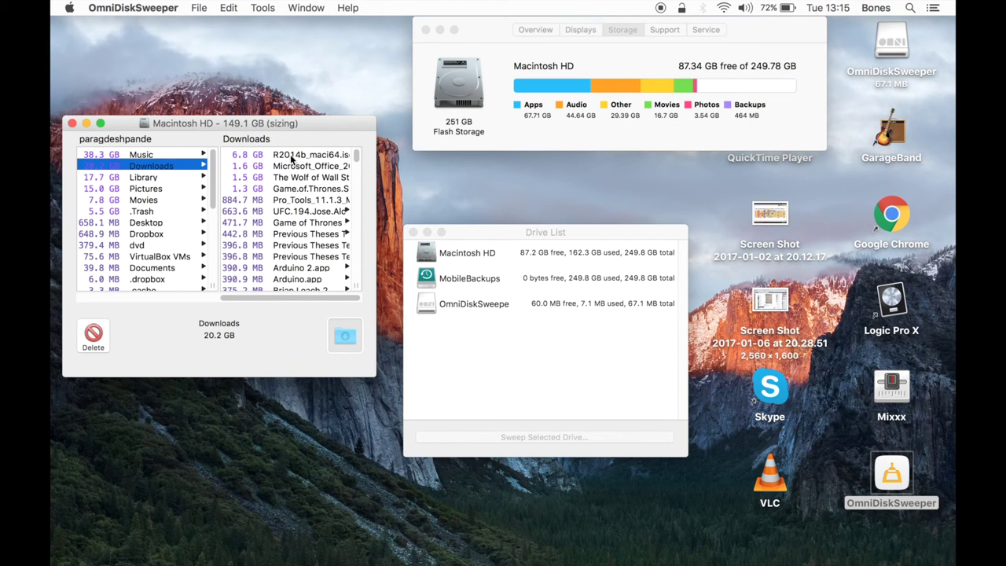
click(290, 154)
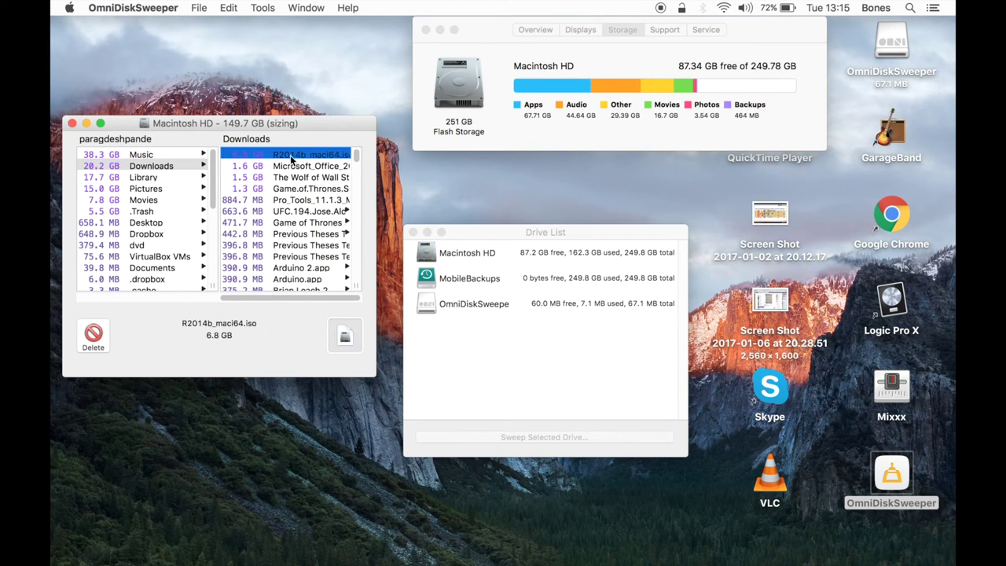
double_click(290, 155)
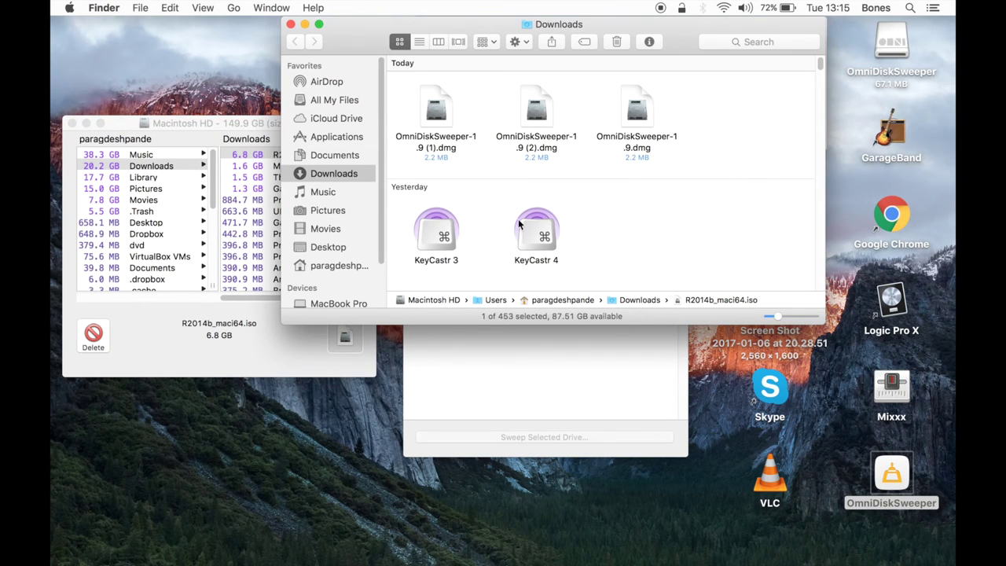
click(290, 25)
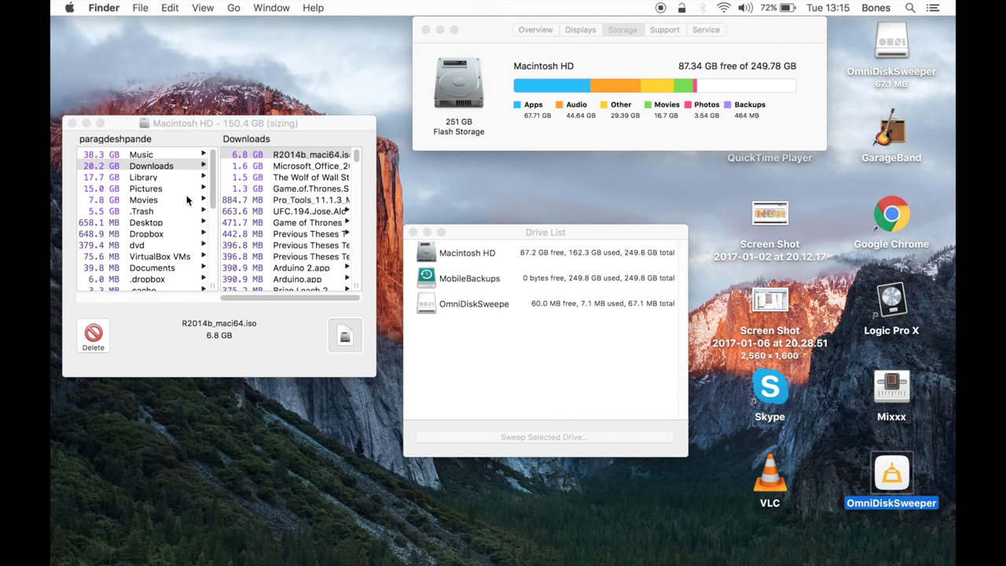
drag(187, 297, 74, 301)
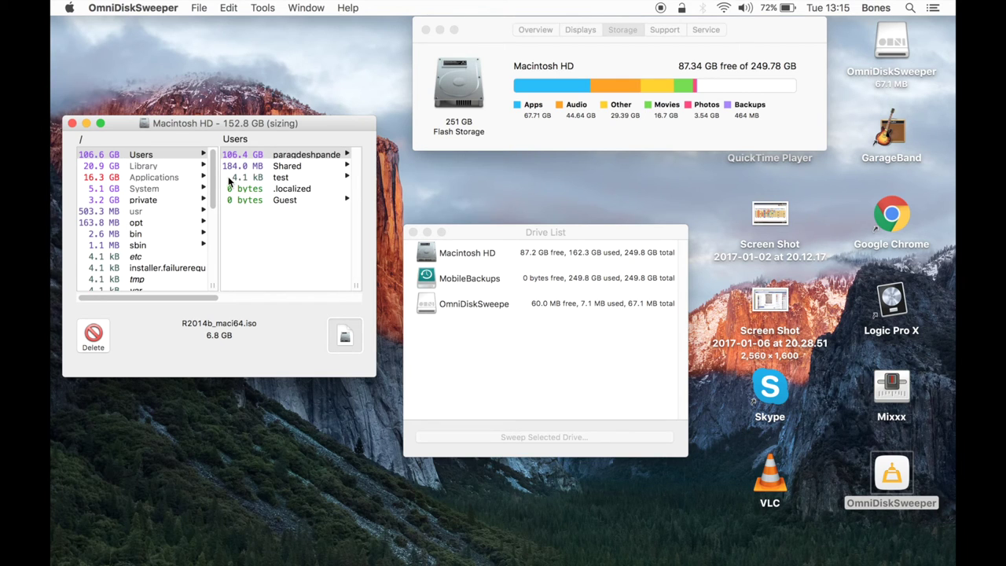
Browse home folder, Music, and the 18.6 GB iTunes folder, then move the sweep window higher.
click(291, 156)
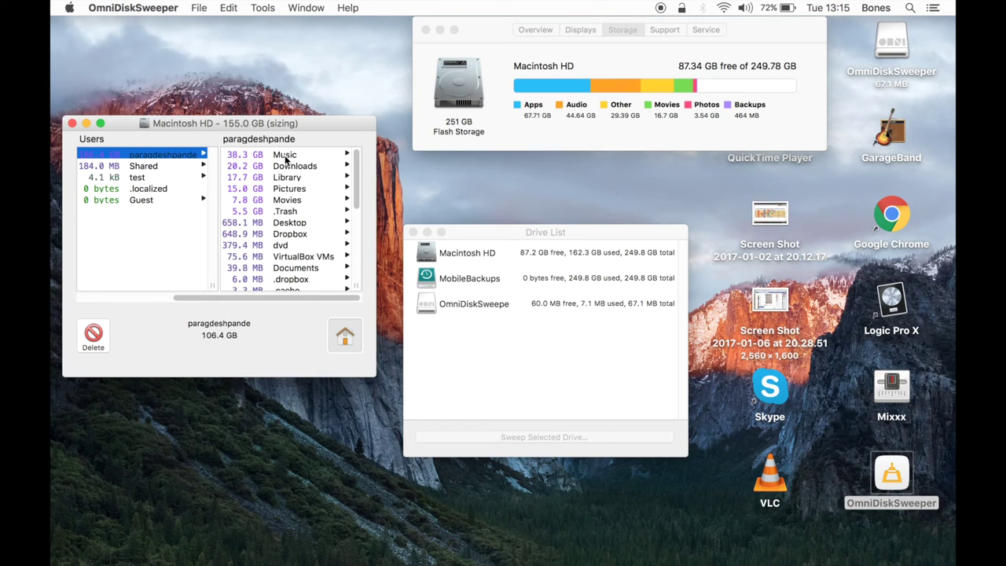
click(284, 155)
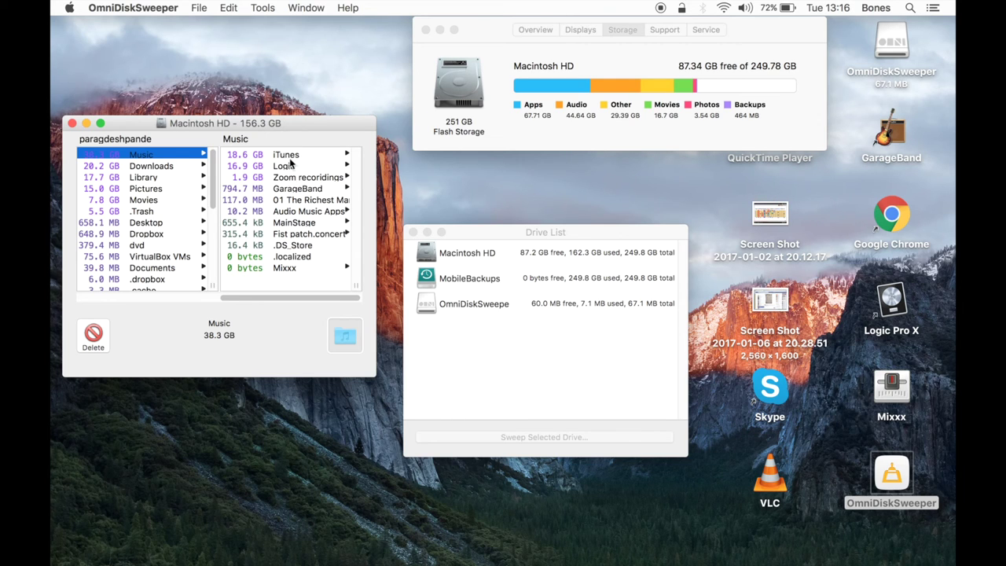
click(291, 157)
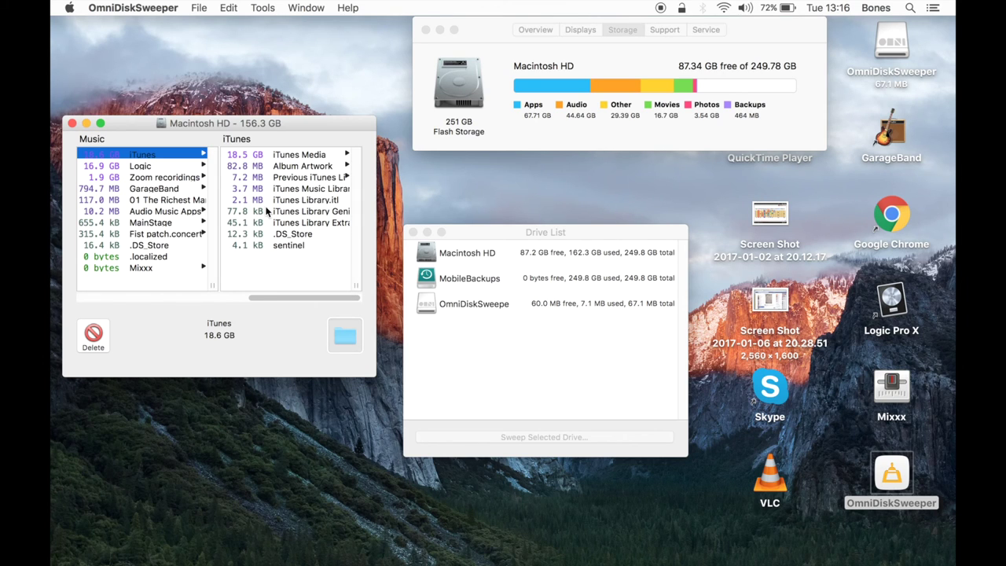
scroll(266, 211, left, 10)
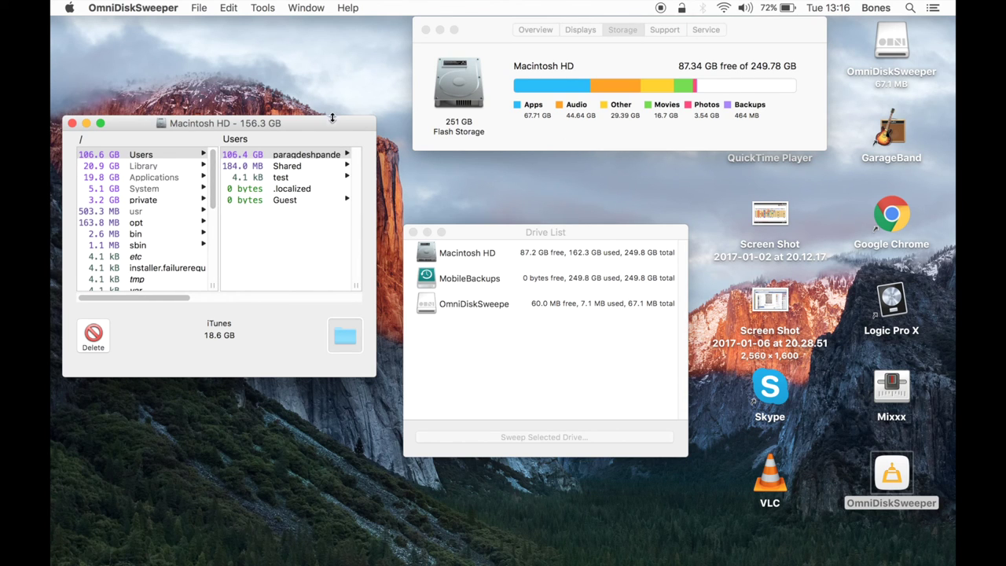
drag(331, 125, 333, 66)
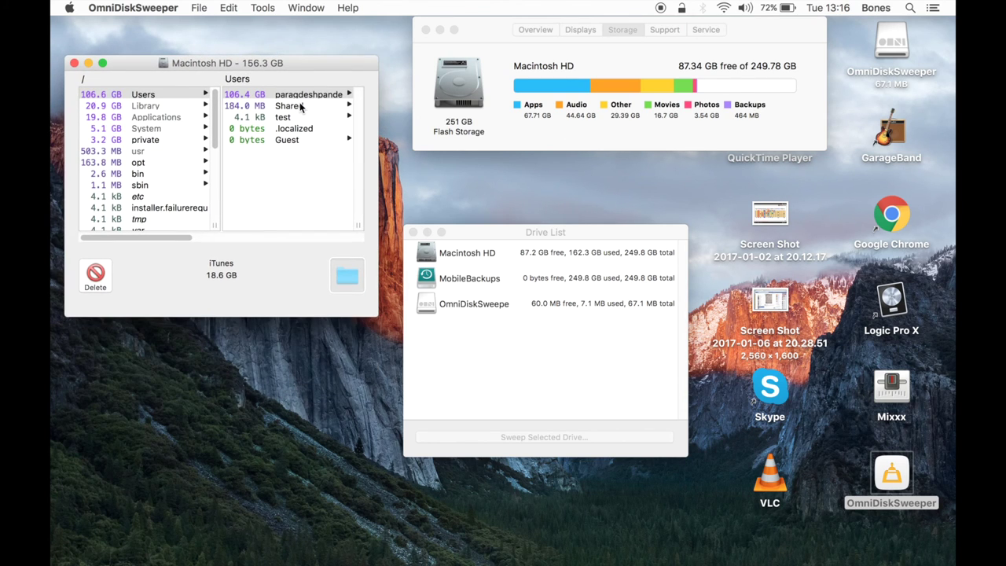